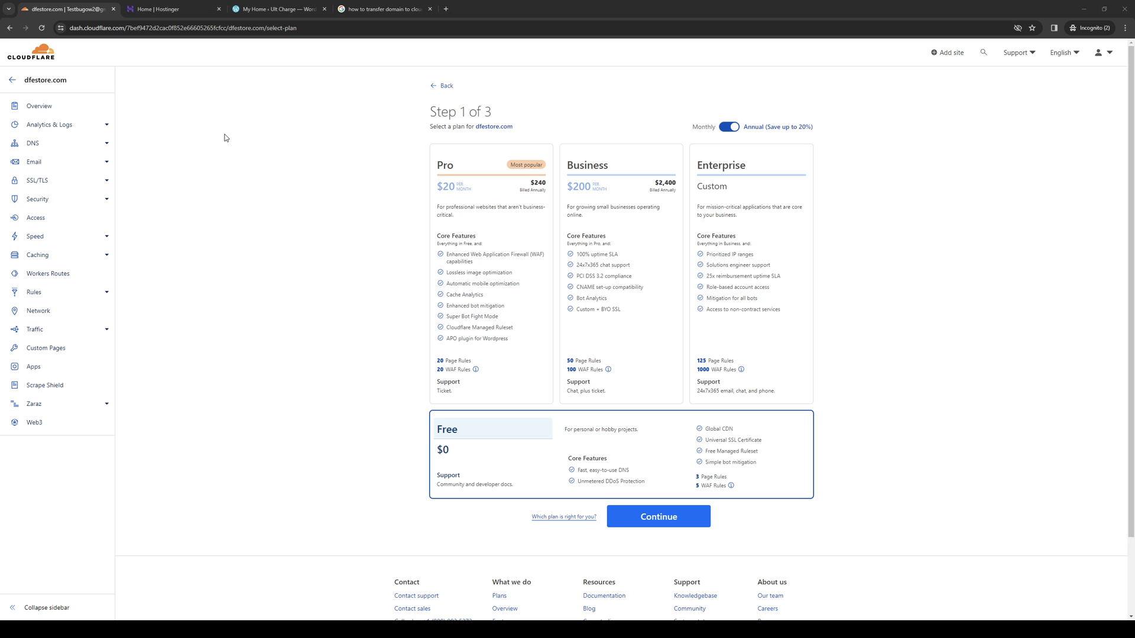
Switch from the dfestore.com Free plan selection to the Hostinger account tab.
{"action": "left_click", "coordinate": [157, 9]}
{"action": "left_click", "coordinate": [36, 9]}
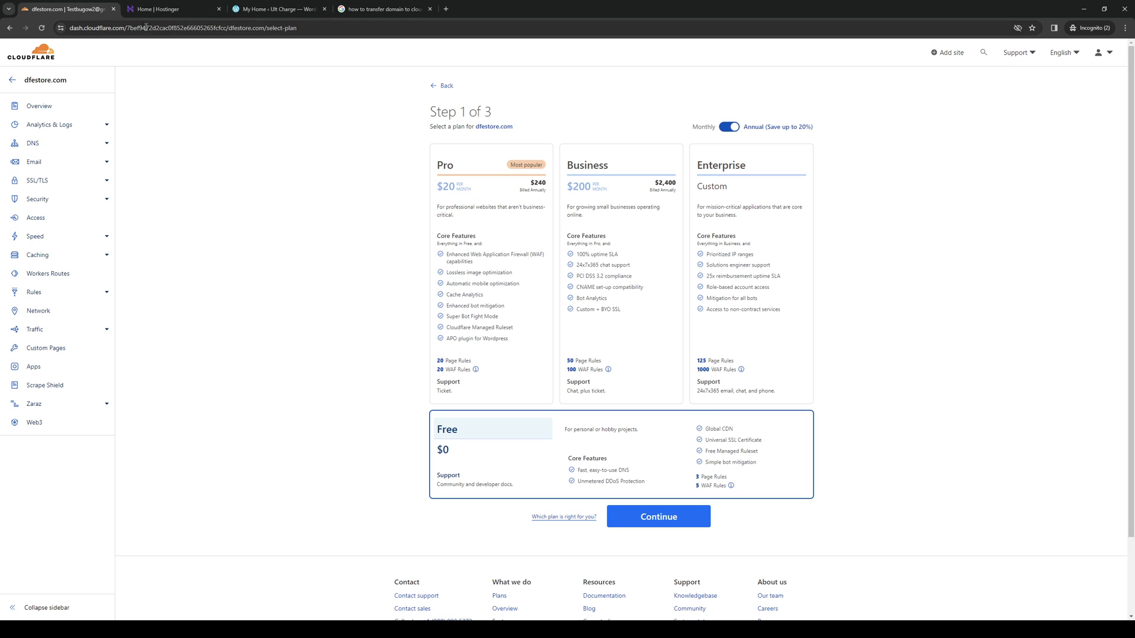
Open Hostinger's Domains list, check the Cloudflare tab, then return to easyearltutorials.online.
{"action": "left_click", "coordinate": [180, 9]}
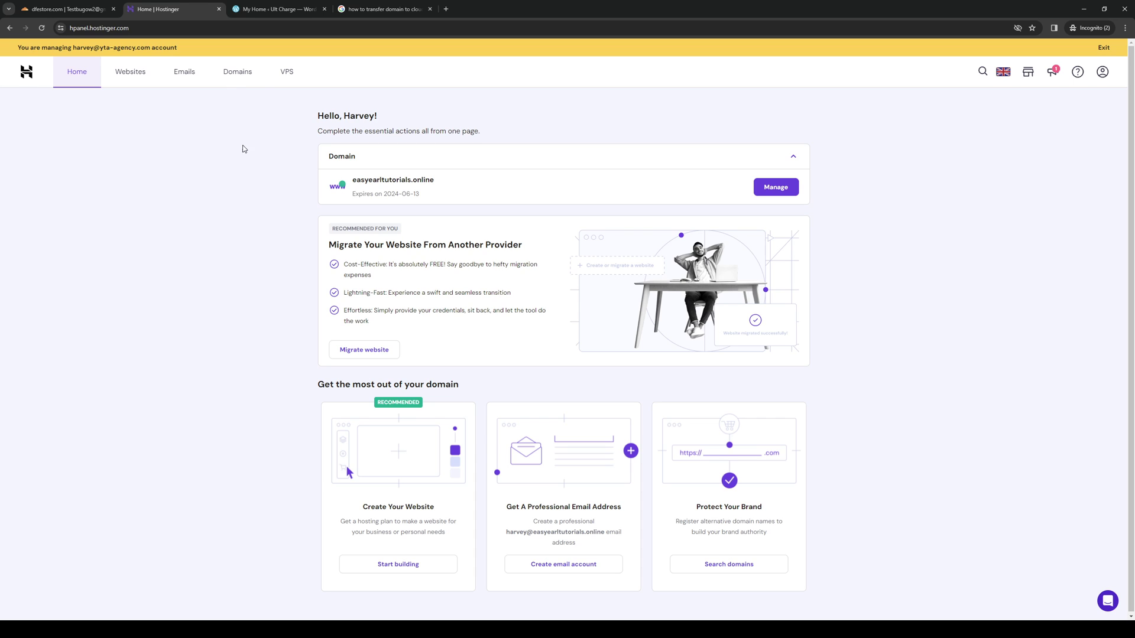
{"action": "left_click", "coordinate": [237, 71]}
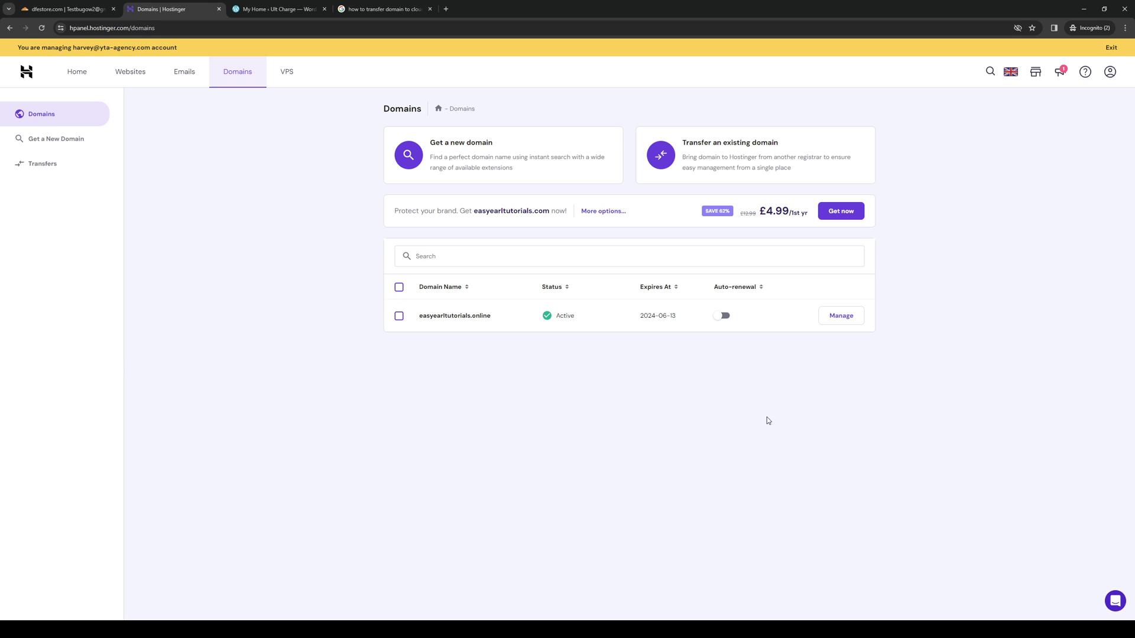
{"action": "left_click", "coordinate": [67, 9]}
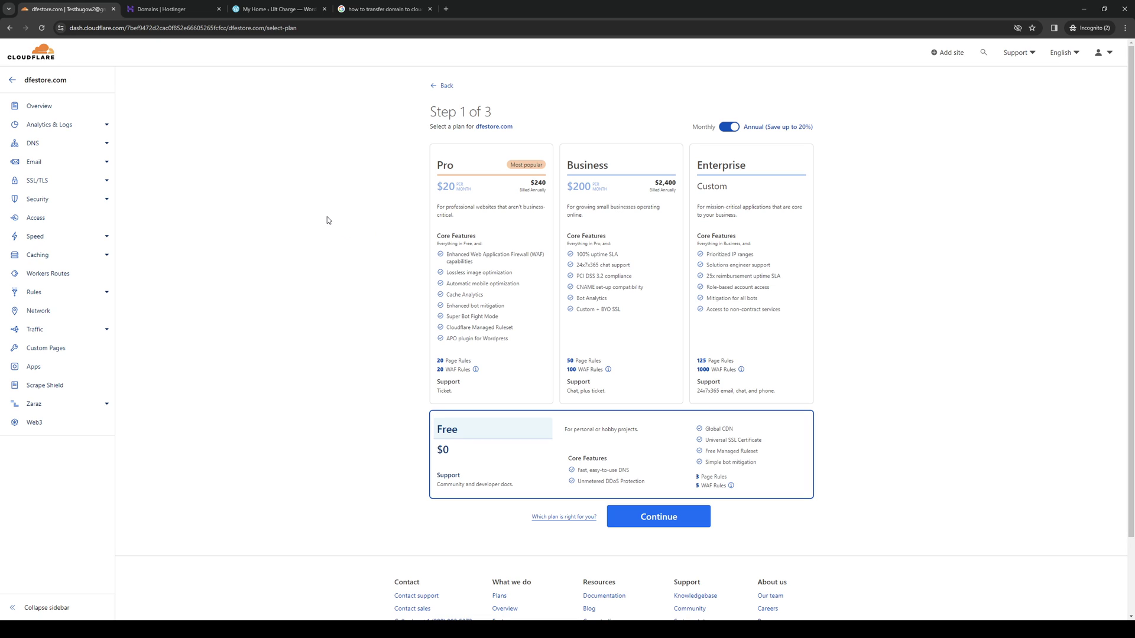
{"action": "left_click", "coordinate": [160, 8]}
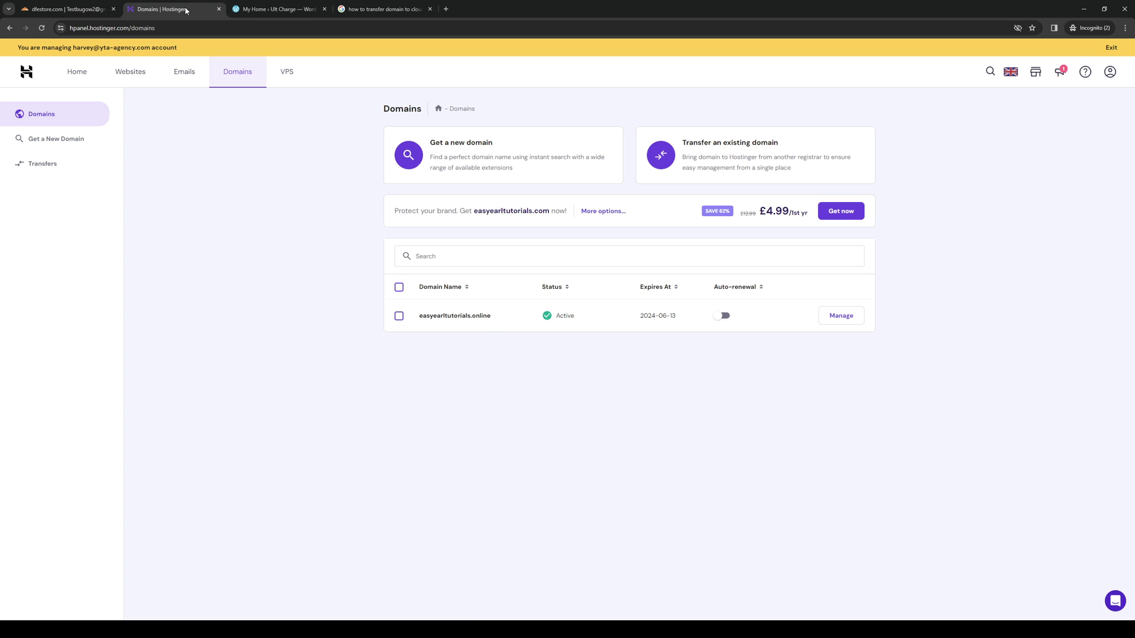
{"action": "left_click", "coordinate": [841, 316]}
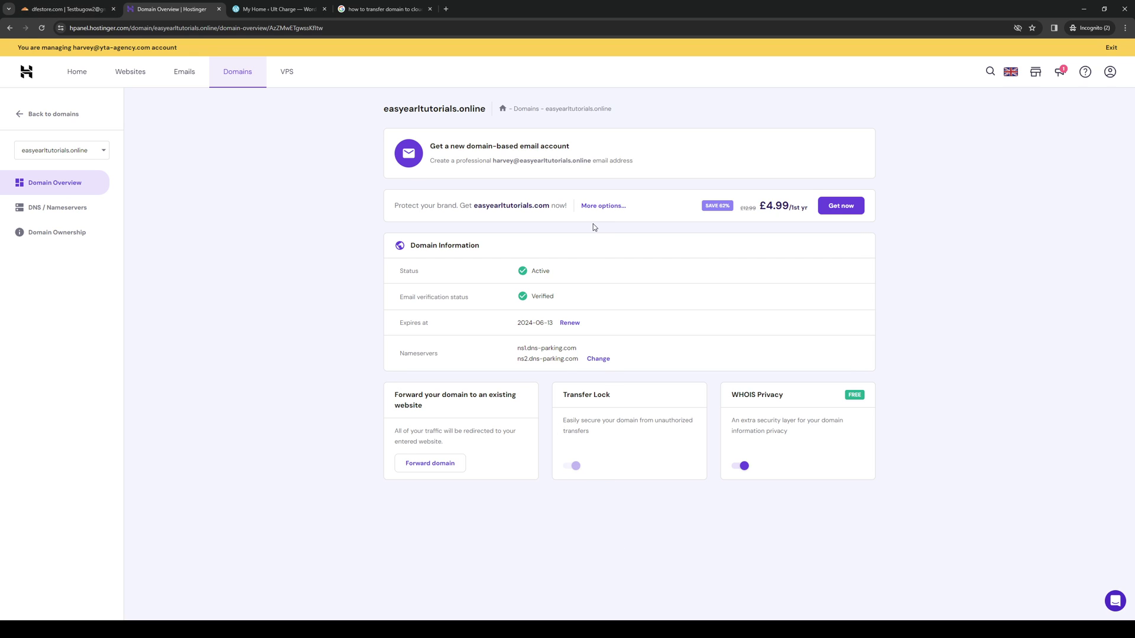
{"action": "left_click", "coordinate": [602, 206]}
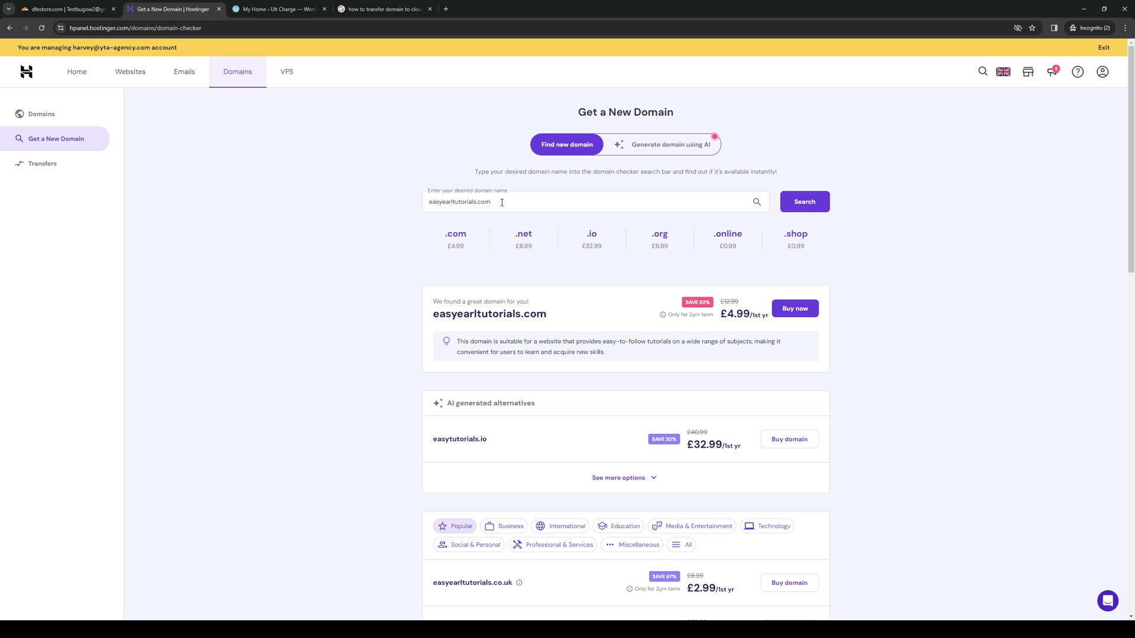
{"action": "left_click_drag", "start_coordinate": [501, 201], "coordinate": [394, 203]}
{"action": "left_click", "coordinate": [346, 224]}
{"action": "left_click", "coordinate": [41, 113]}
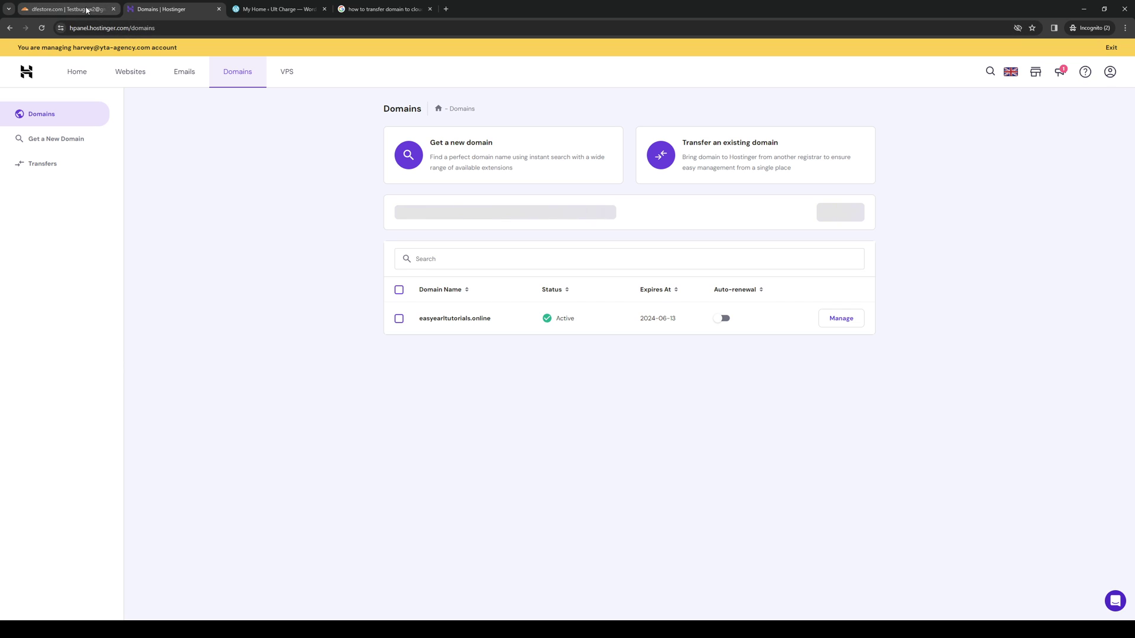
Leave dfestore.com plan selection in Cloudflare for the account home listing.
{"action": "left_click", "coordinate": [66, 8]}
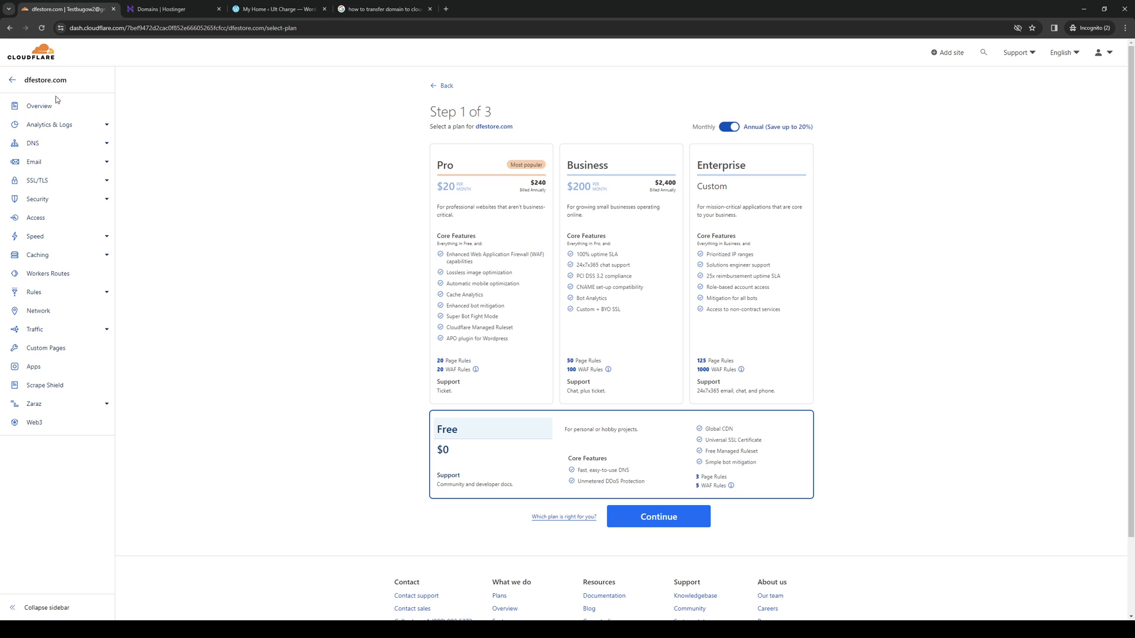
{"action": "left_click", "coordinate": [11, 80]}
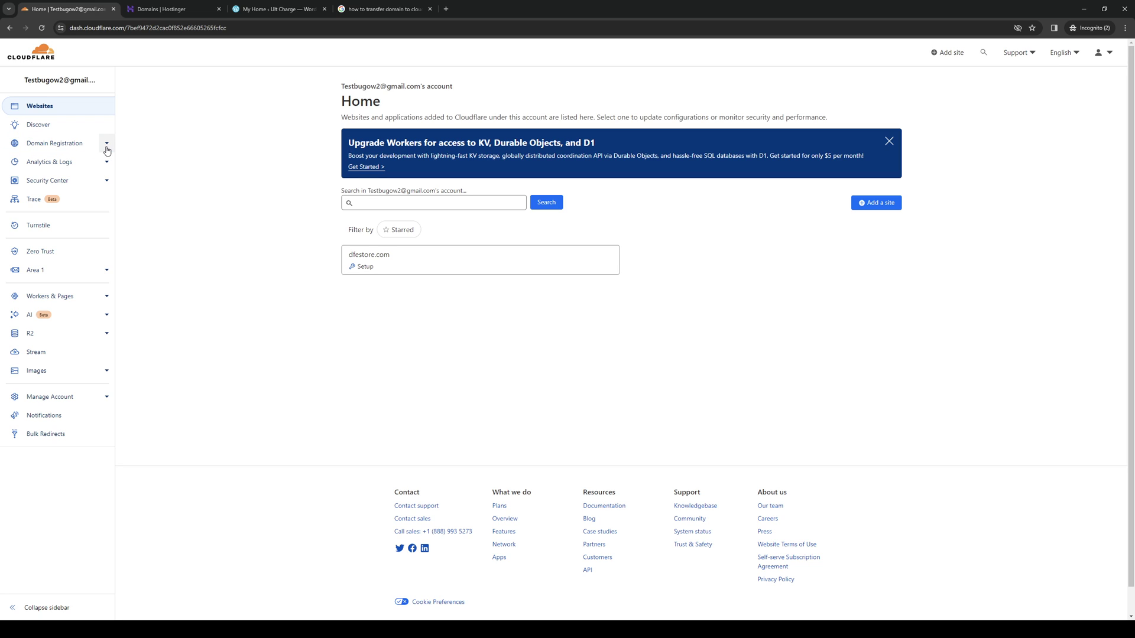
Go through Domain Registration and Manage Domains to the Transfer Domains page.
{"action": "left_click", "coordinate": [92, 148]}
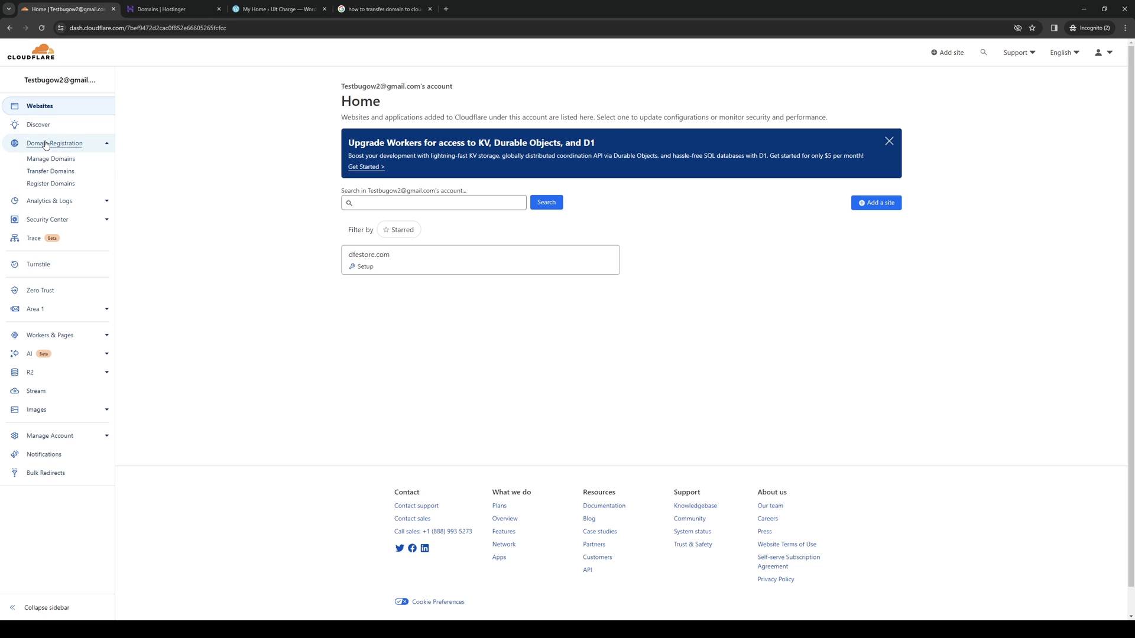
{"action": "left_click", "coordinate": [89, 158]}
{"action": "left_click", "coordinate": [51, 172]}
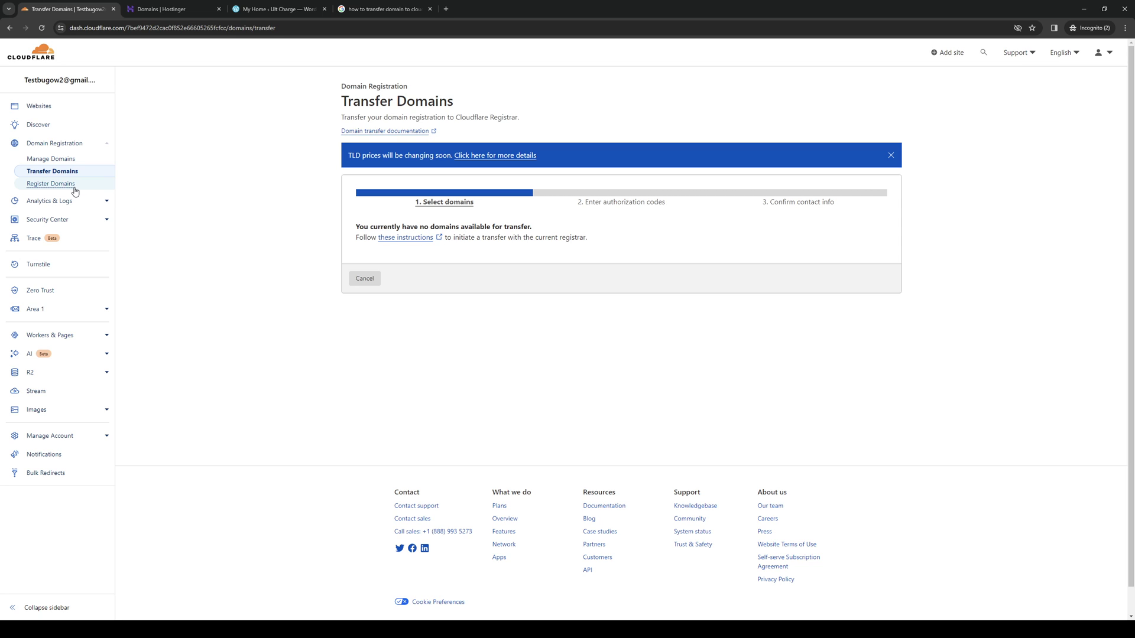
{"action": "left_click", "coordinate": [50, 184]}
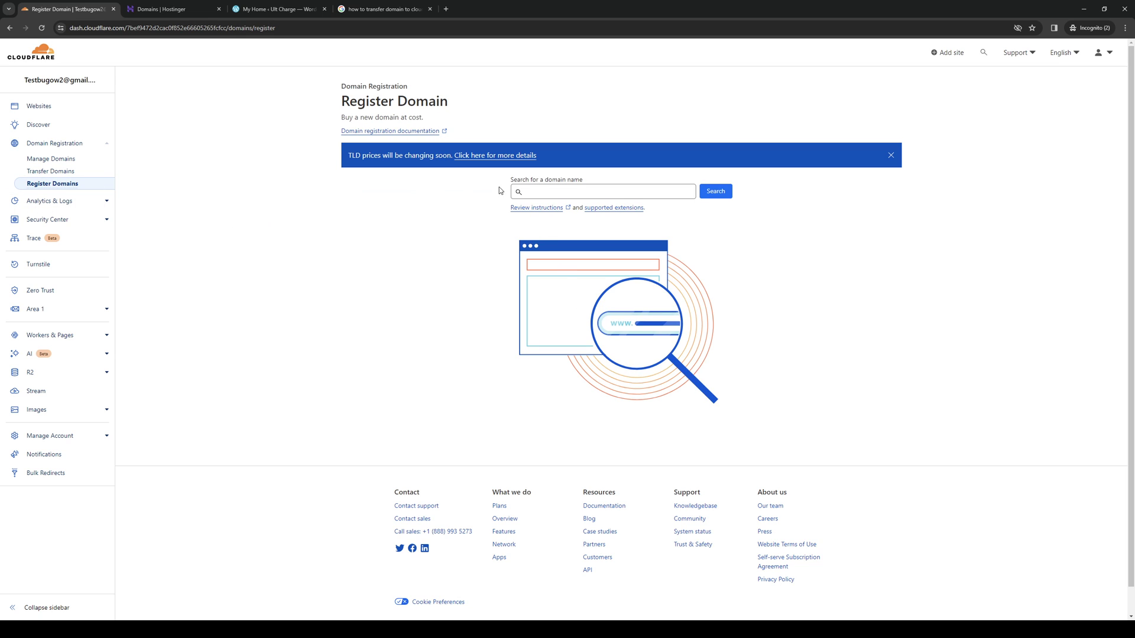
{"action": "left_click", "coordinate": [567, 191]}
{"action": "type", "text": "how to transfer domain to cloudflare"}
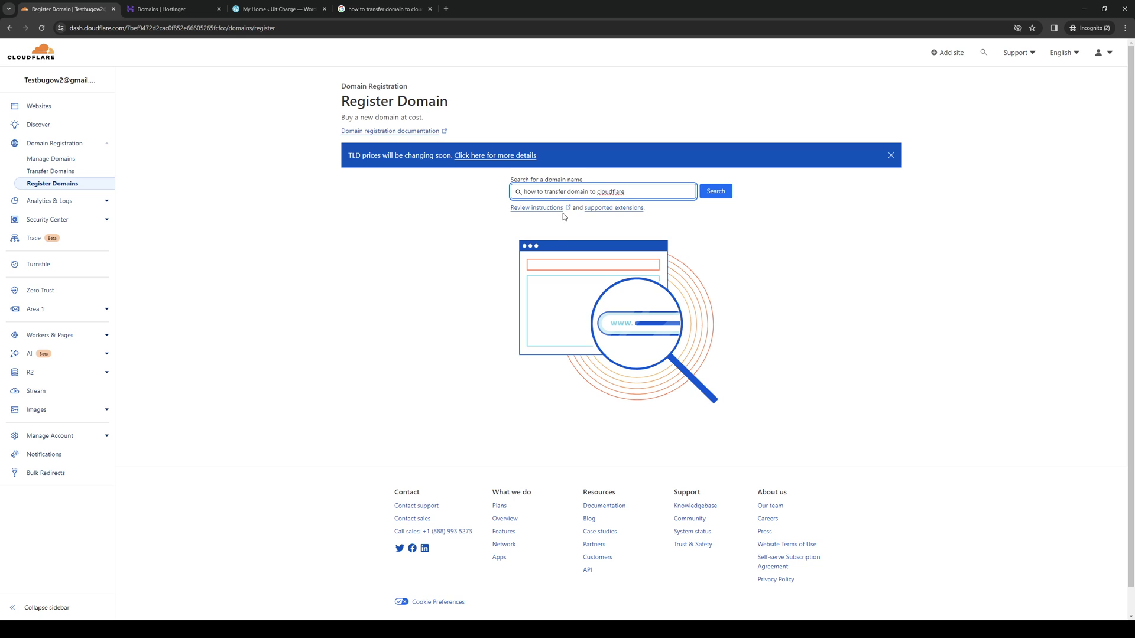
{"action": "key", "text": "Return"}
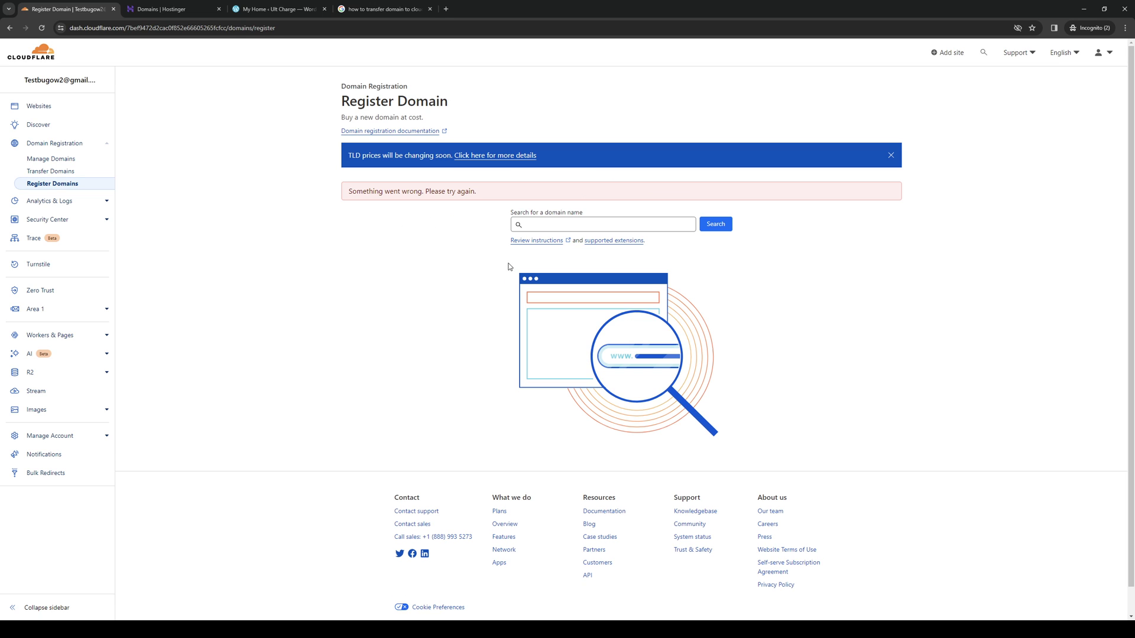
{"action": "left_click", "coordinate": [568, 223]}
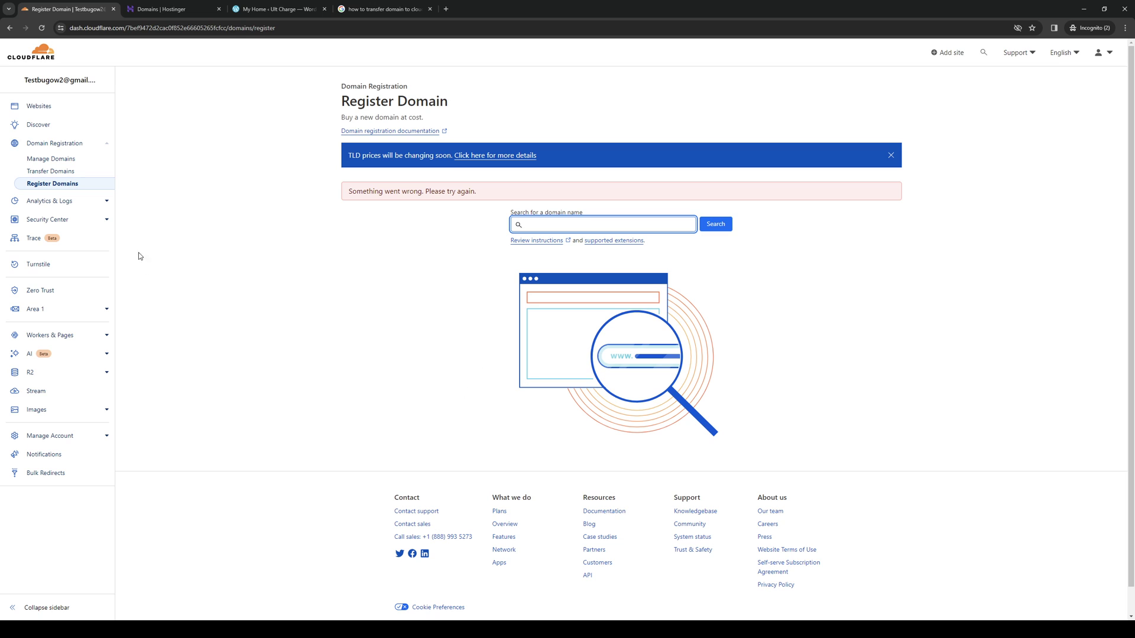
{"action": "left_click", "coordinate": [62, 173]}
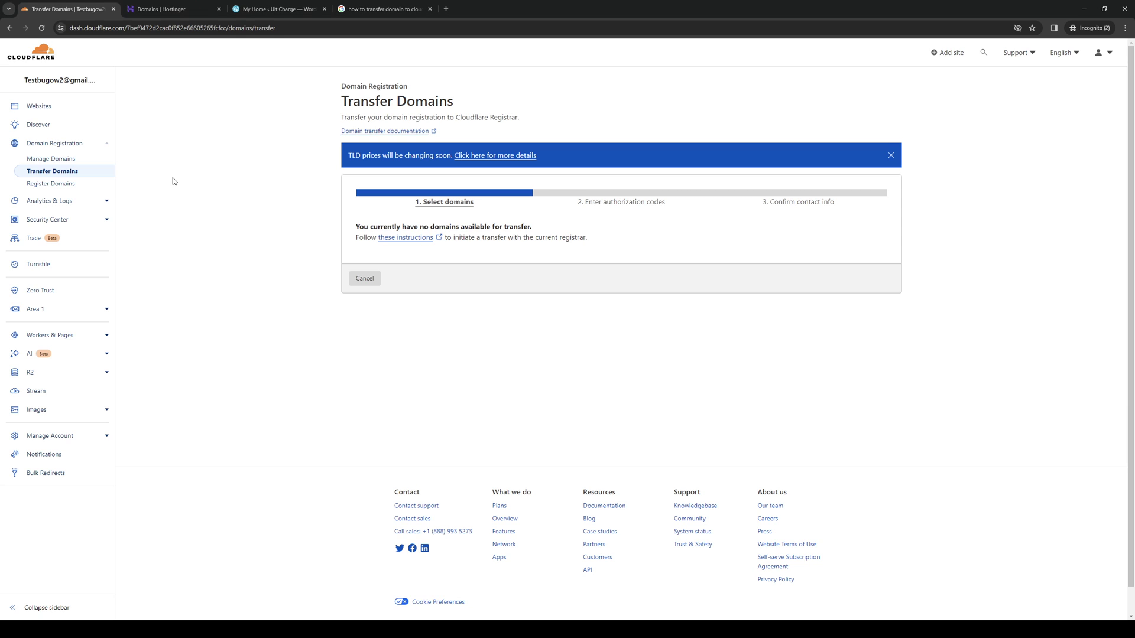
Use Websites in the sidebar to return to the dfestore.com account home page.
{"action": "left_click", "coordinate": [39, 106]}
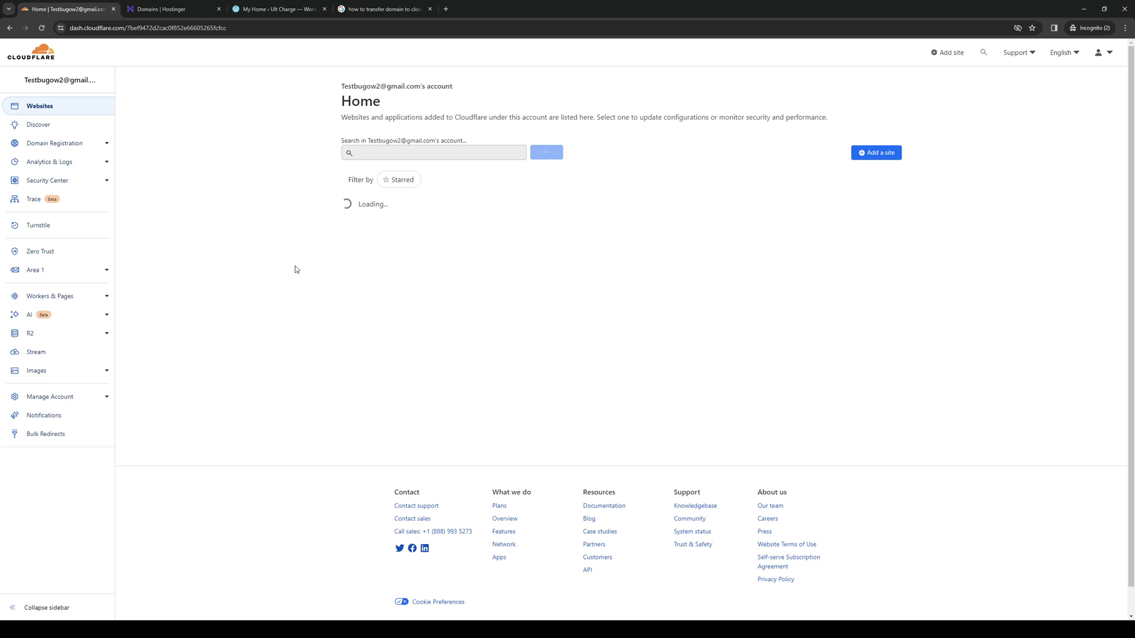